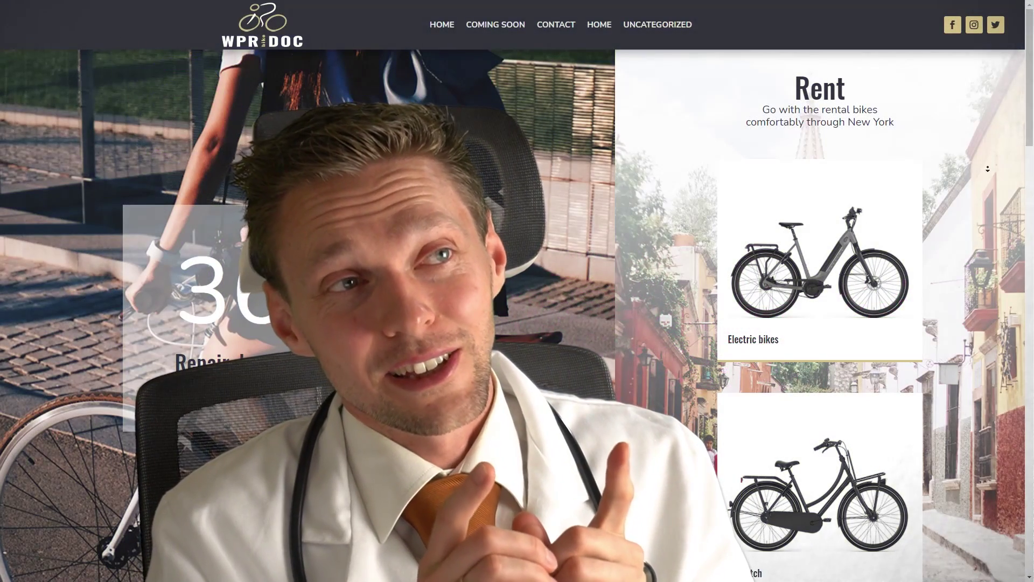
# Scroll the Theme Builder page to find the Global Header template
pyautogui.scroll(-3, 988, 162)
pyautogui.scroll(-8, 989, 189)
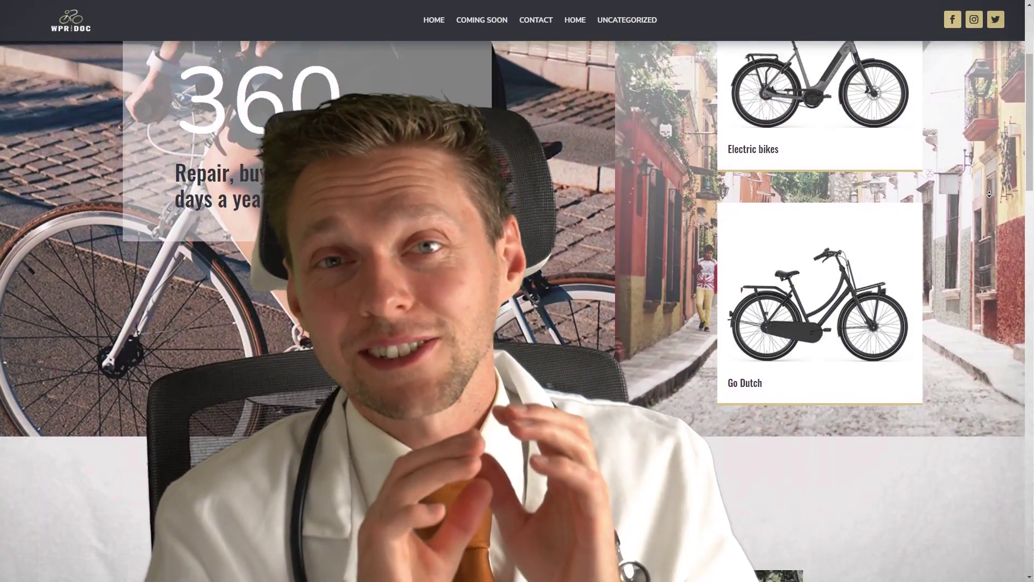
pyautogui.scroll(-3, 990, 194)
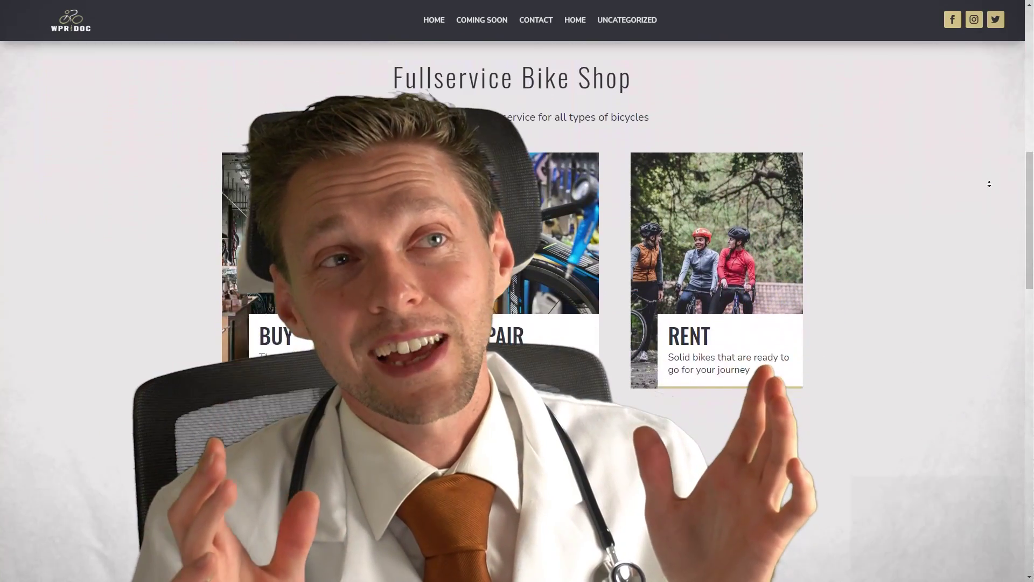
pyautogui.scroll(10, 1002, 123)
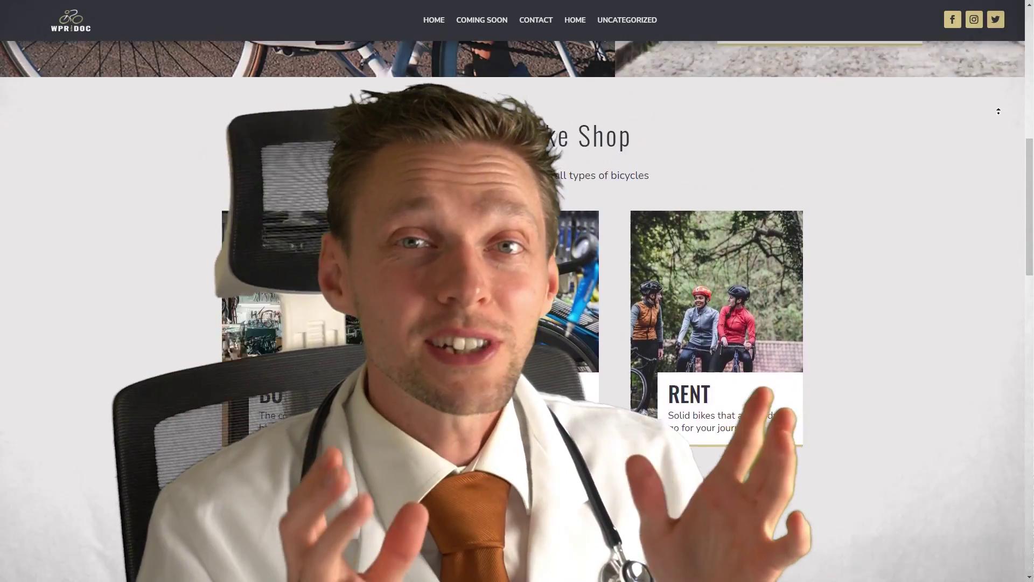
pyautogui.scroll(1, 997, 110)
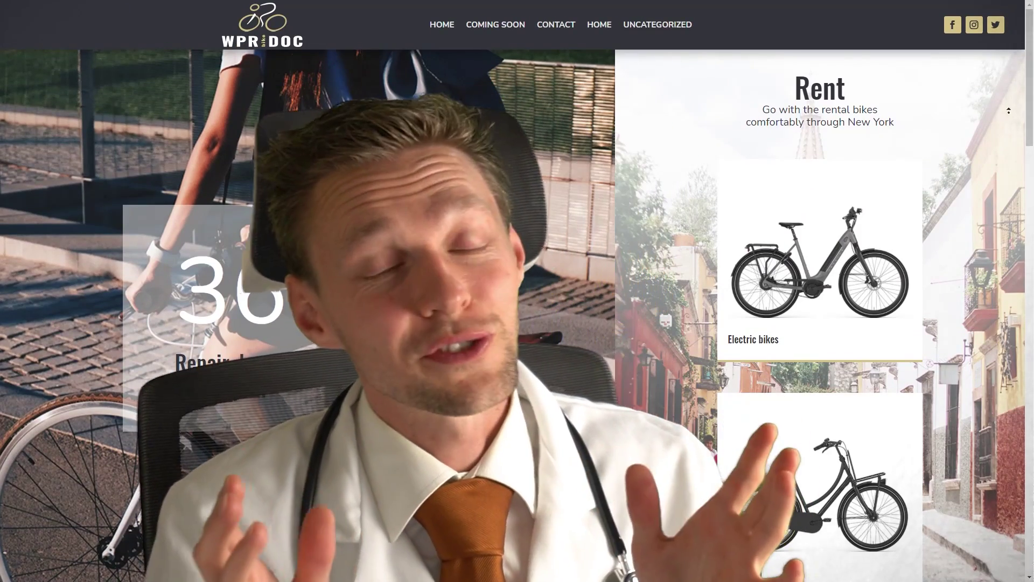
pyautogui.scroll(-3, 997, 161)
pyautogui.scroll(-8, 998, 193)
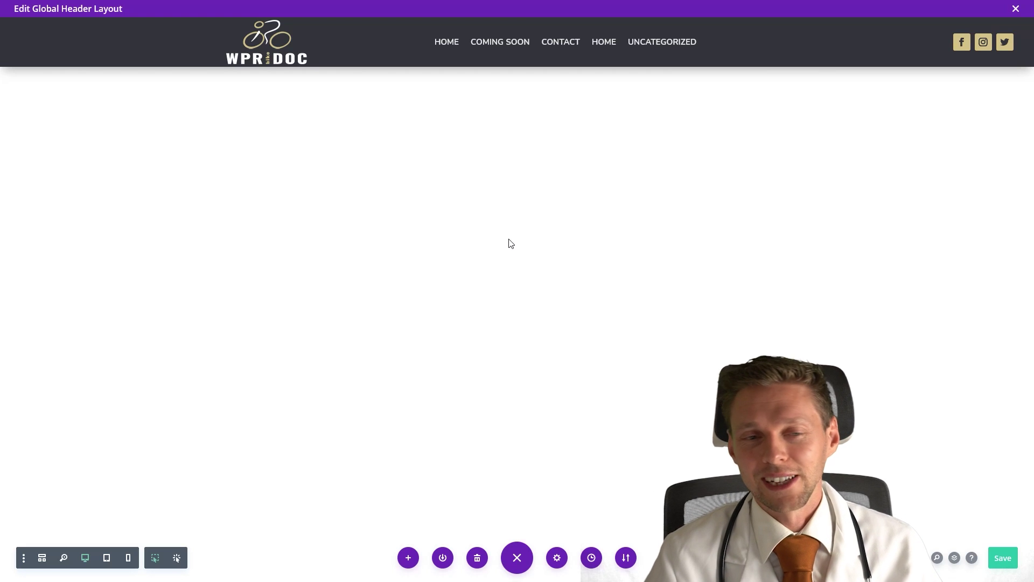
pyautogui.click(42, 560)
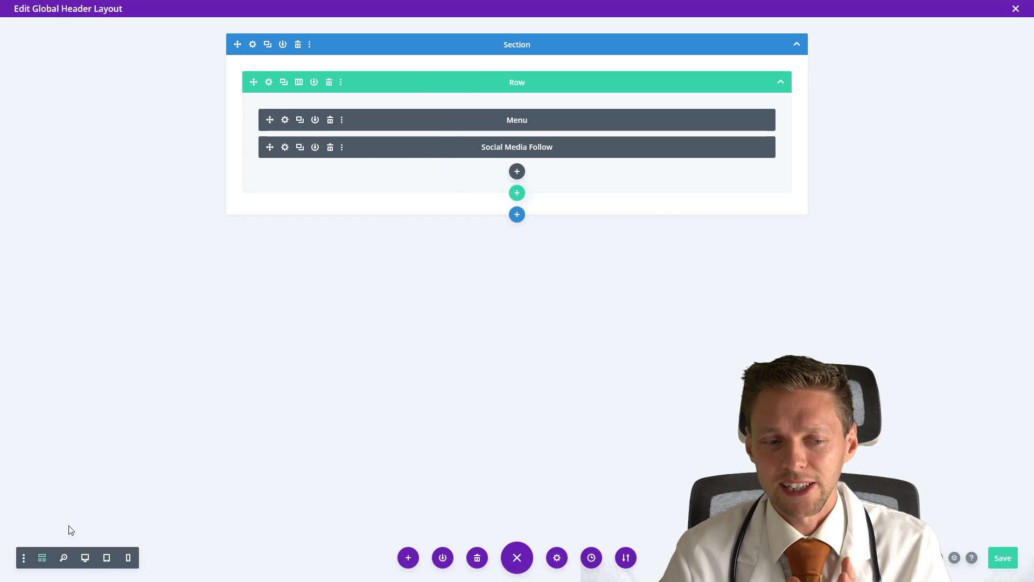
pyautogui.click(85, 557)
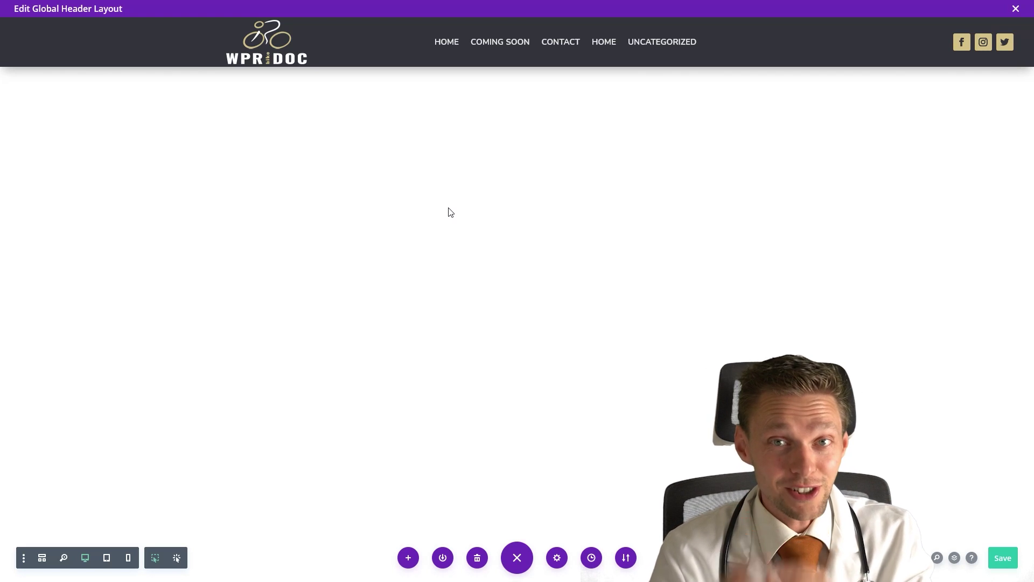
# Set the header section's Scroll Effects Sticky Position to Stick to Top and save
pyautogui.moveTo(30, 34)
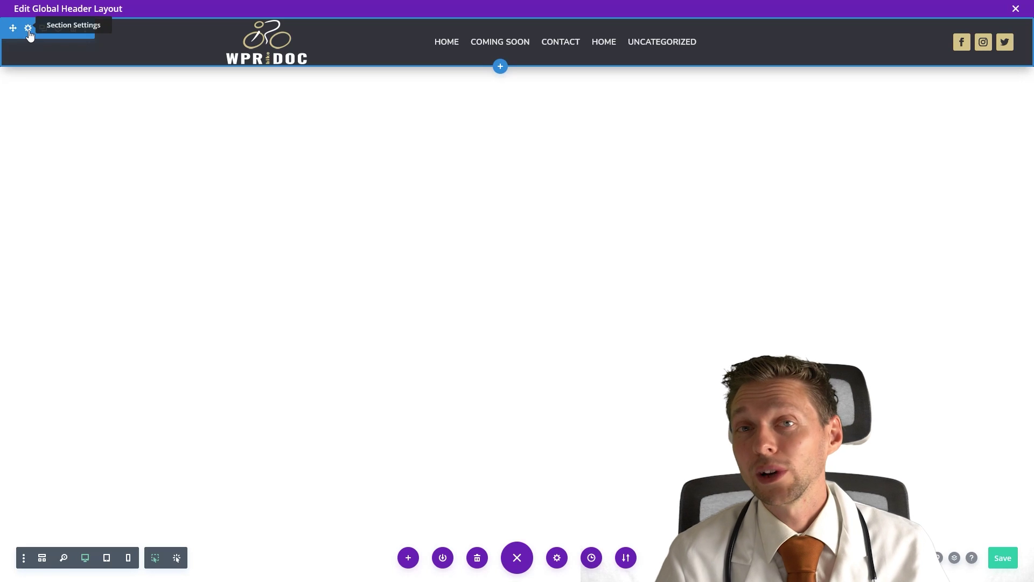
pyautogui.click(29, 30)
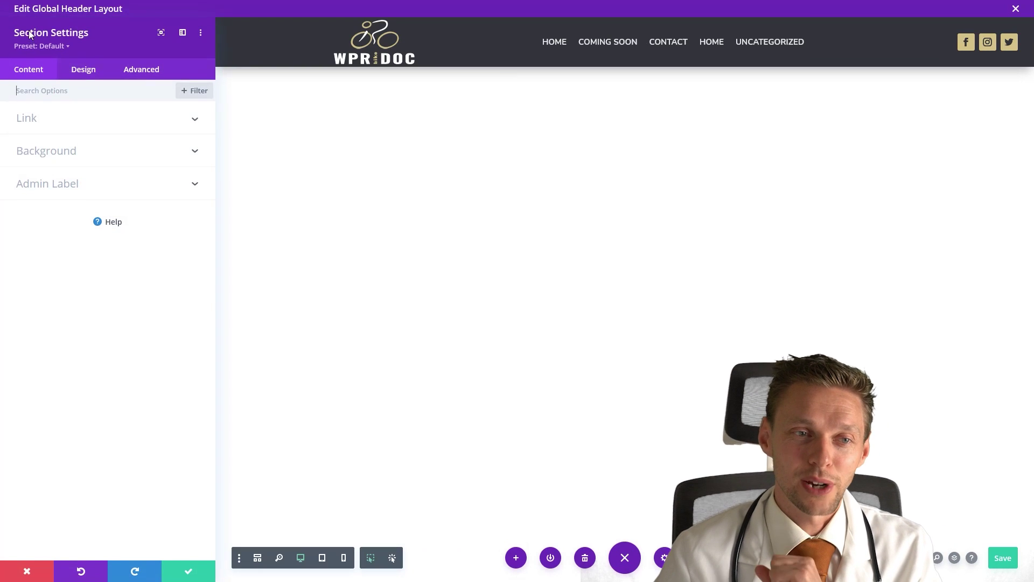
pyautogui.click(132, 72)
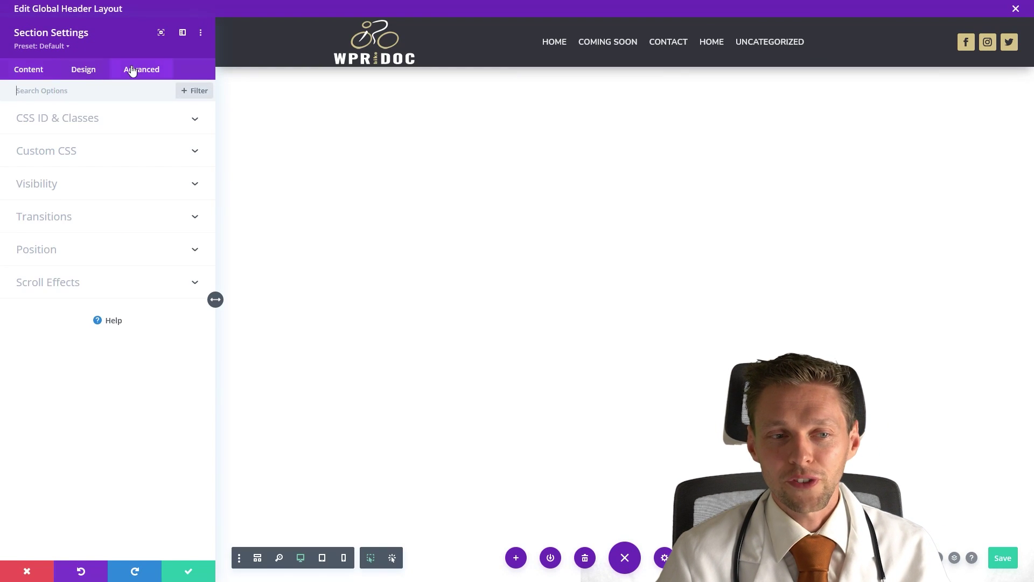
pyautogui.click(80, 285)
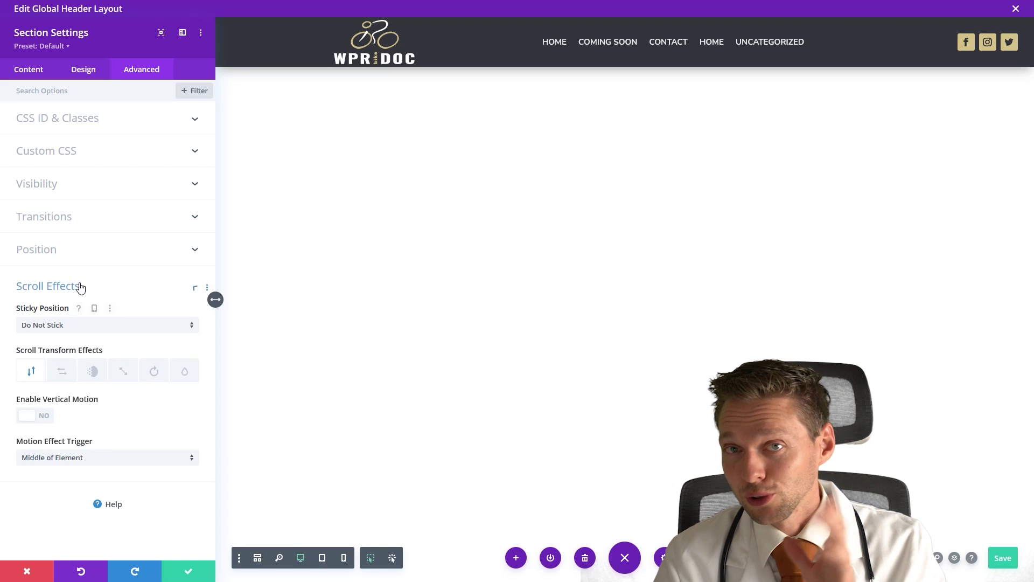
pyautogui.click(39, 326)
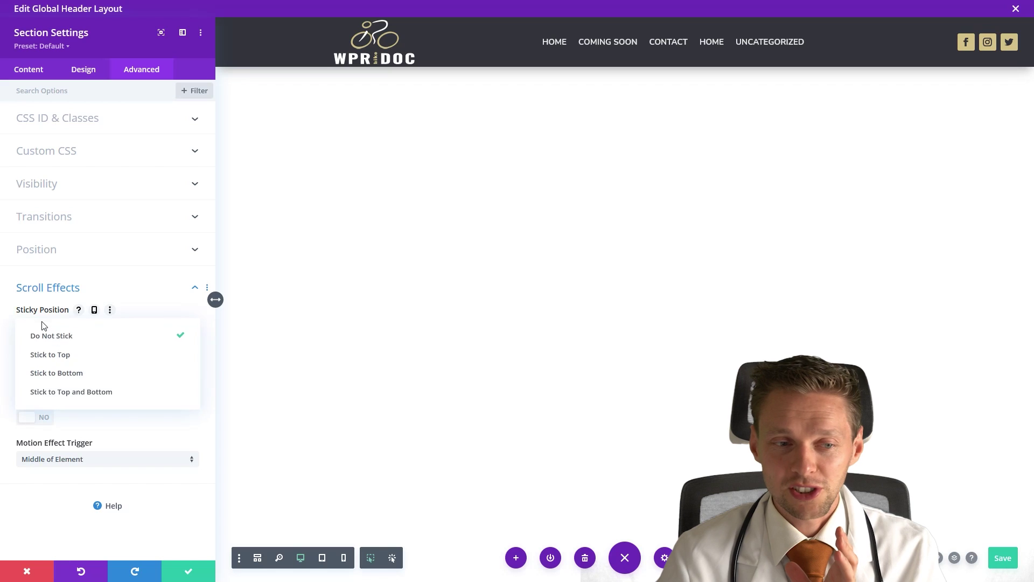
pyautogui.click(47, 356)
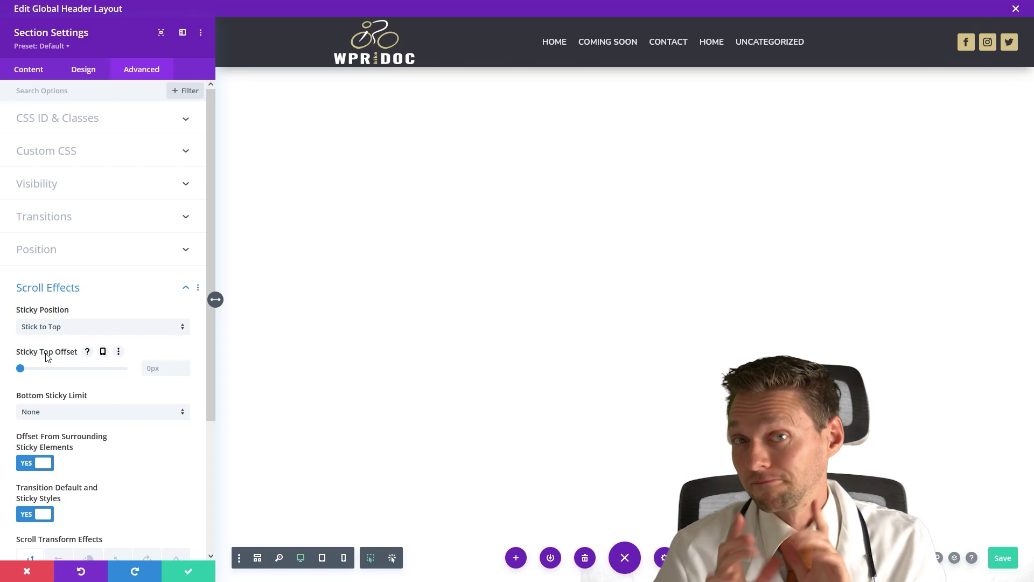
pyautogui.scroll(-2, 49, 358)
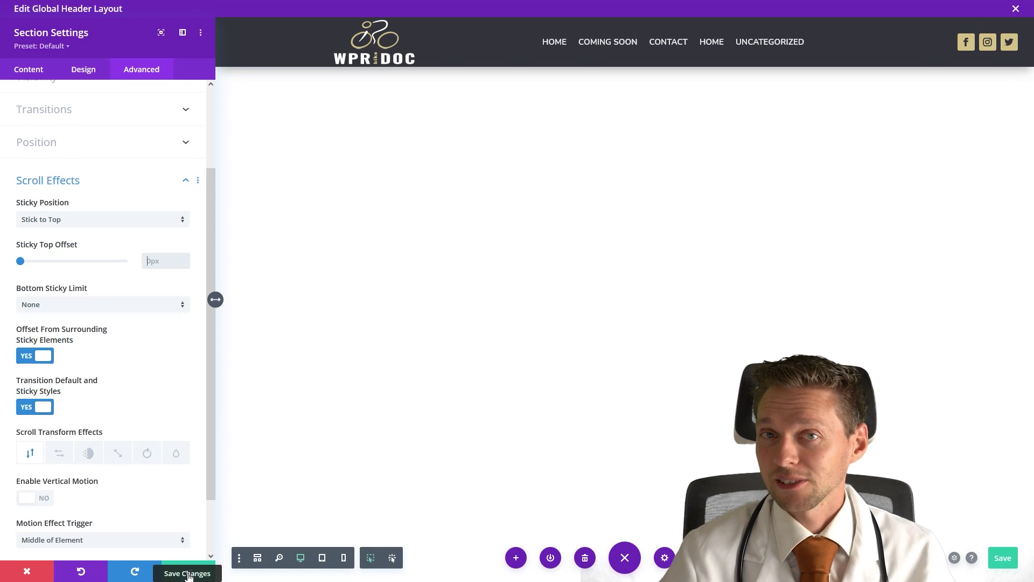
pyautogui.click(188, 575)
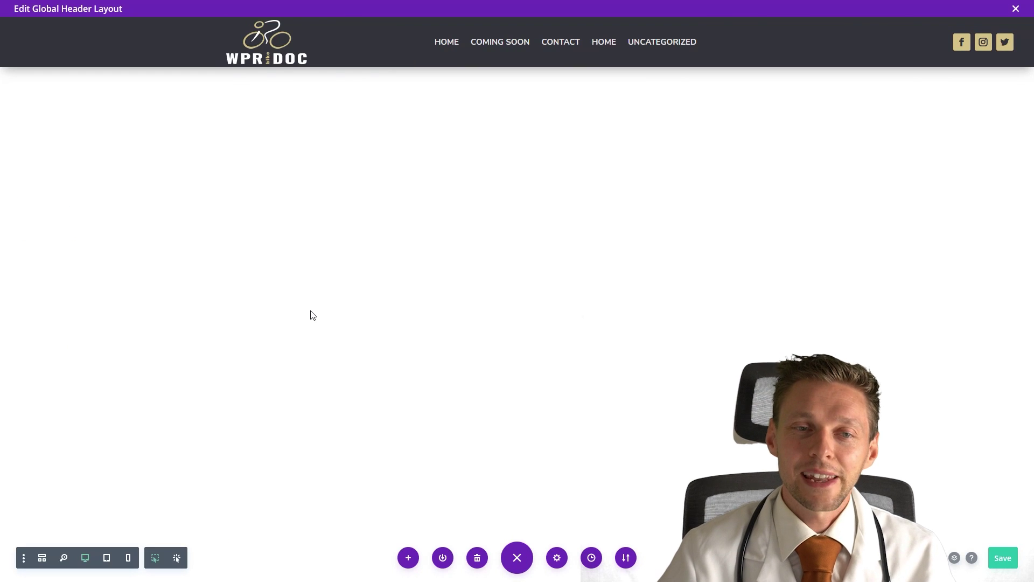
# Open the Menu module's Design settings and expand the Sizing group
pyautogui.moveTo(338, 39)
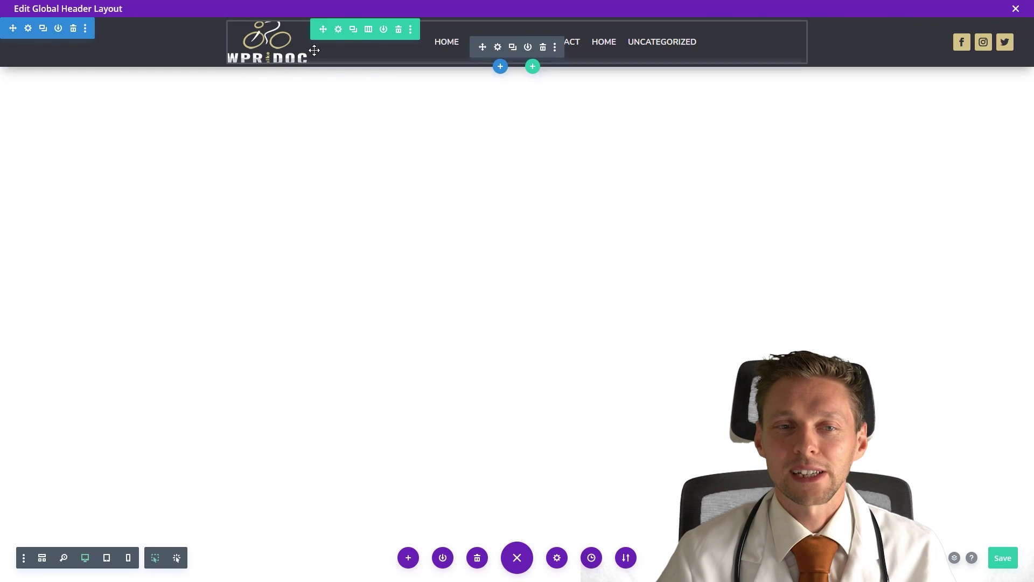
pyautogui.moveTo(497, 53)
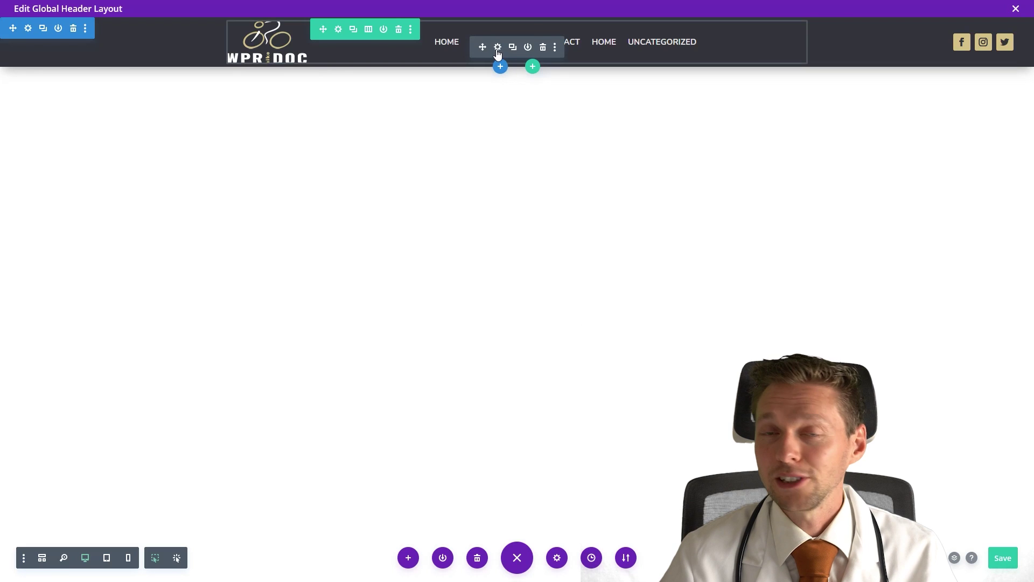
pyautogui.click(497, 47)
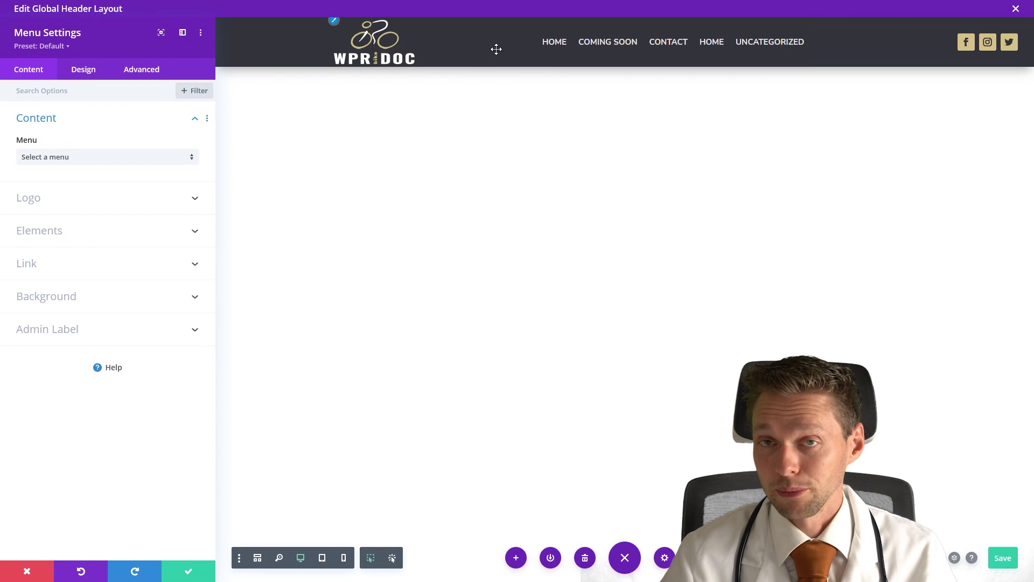
pyautogui.click(89, 83)
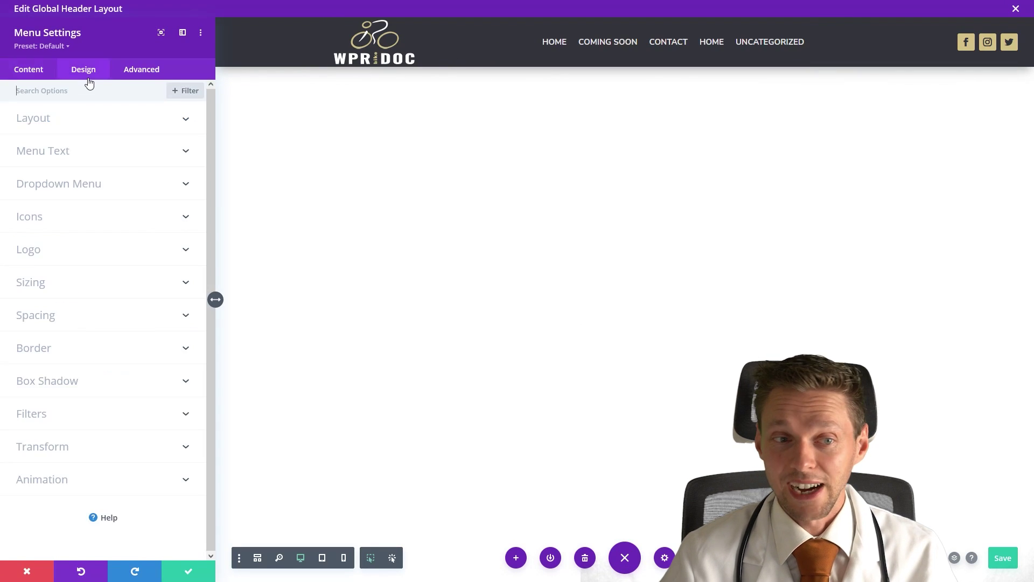
pyautogui.click(42, 286)
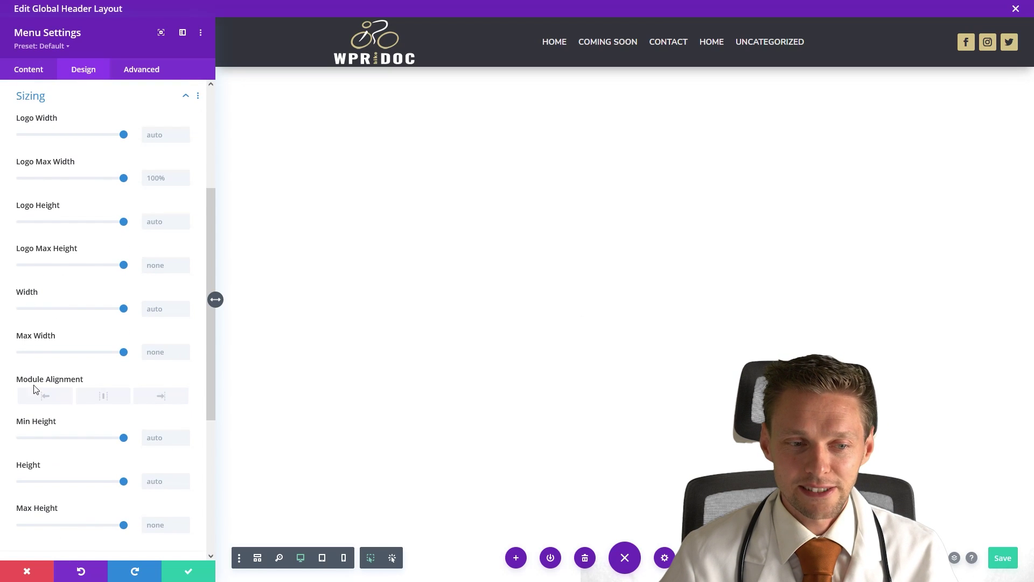
pyautogui.moveTo(38, 253)
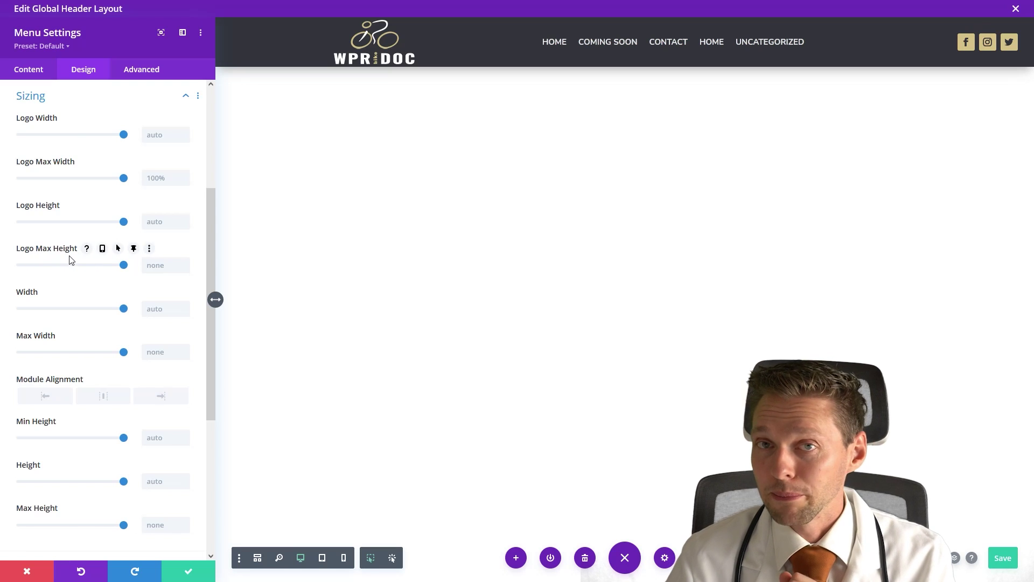
# Give the menu's Logo Max Height a sticky value of 40px
pyautogui.click(134, 250)
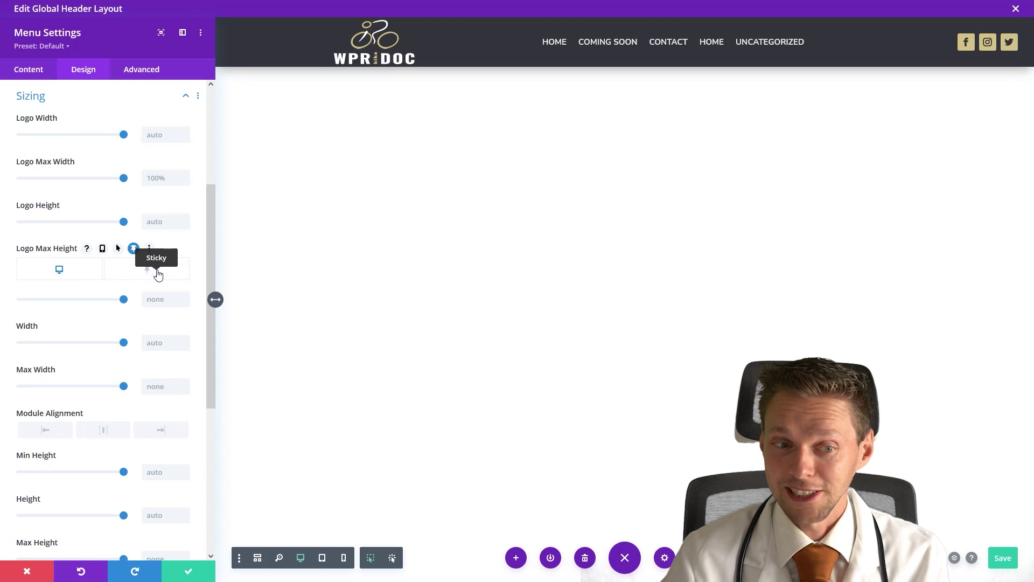
pyautogui.click(158, 275)
pyautogui.click(162, 302)
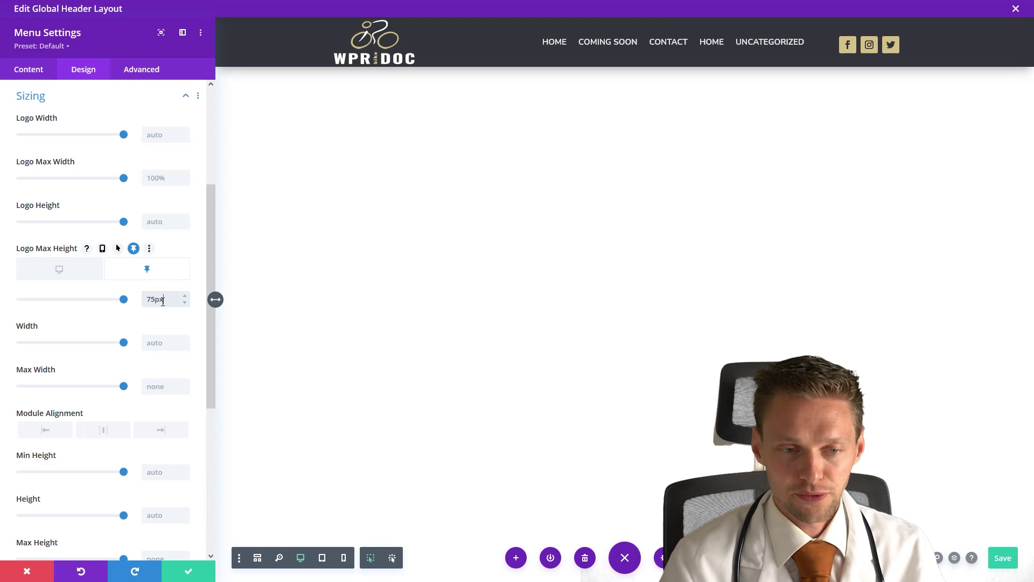
pyautogui.doubleClick(158, 304)
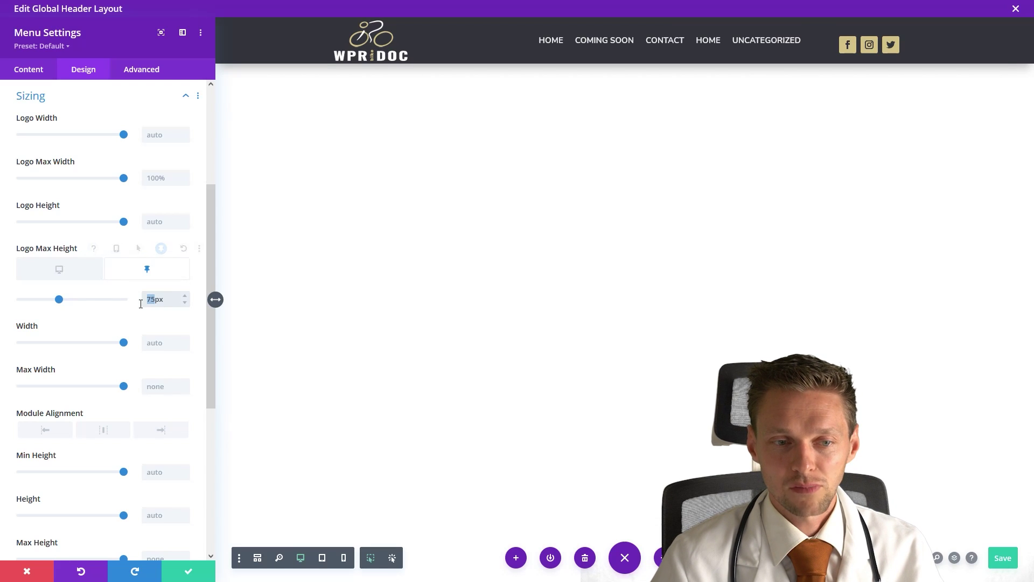
pyautogui.write('50px')
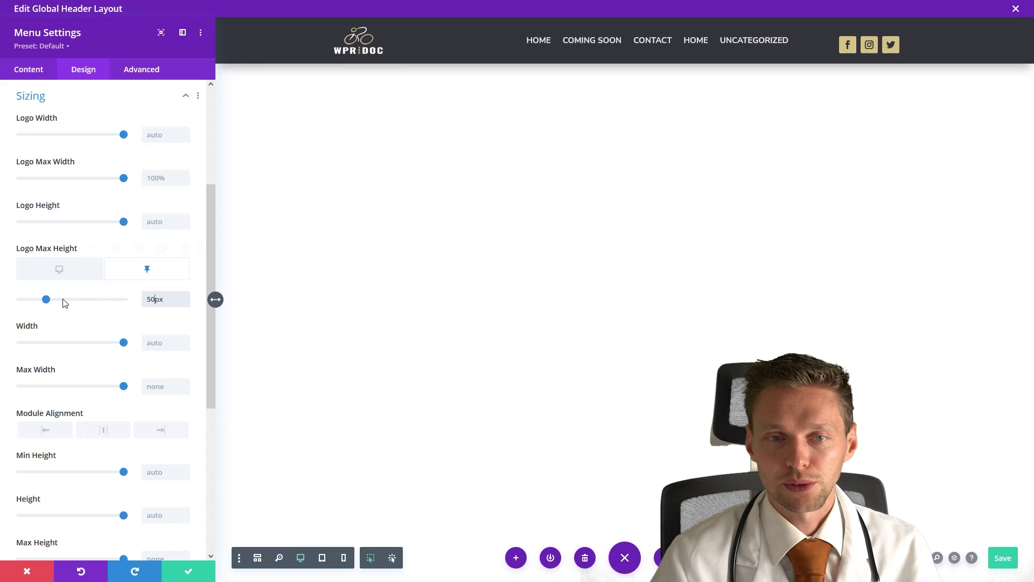
pyautogui.moveTo(153, 298); pyautogui.dragTo(147, 303)
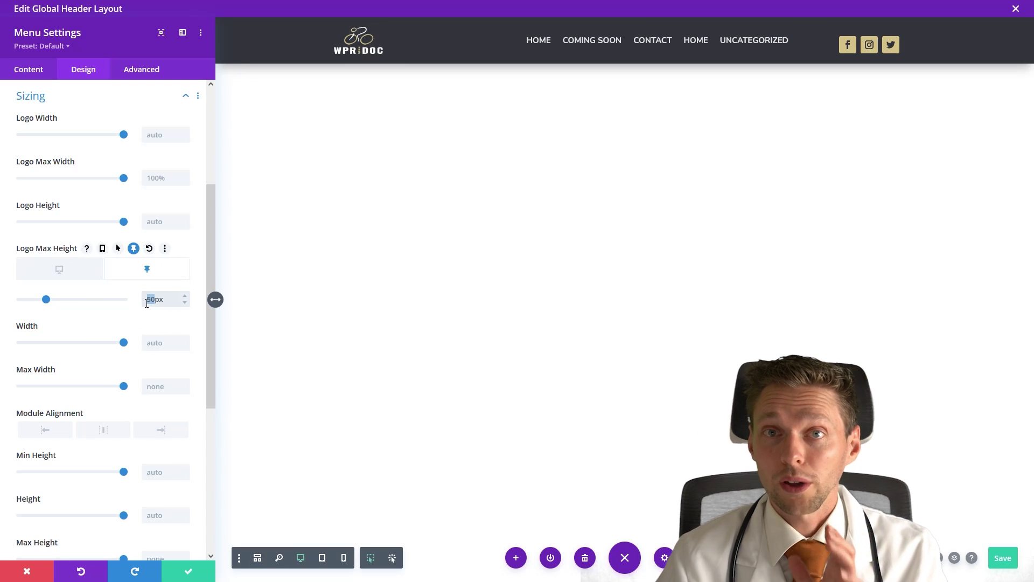
pyautogui.write('40')
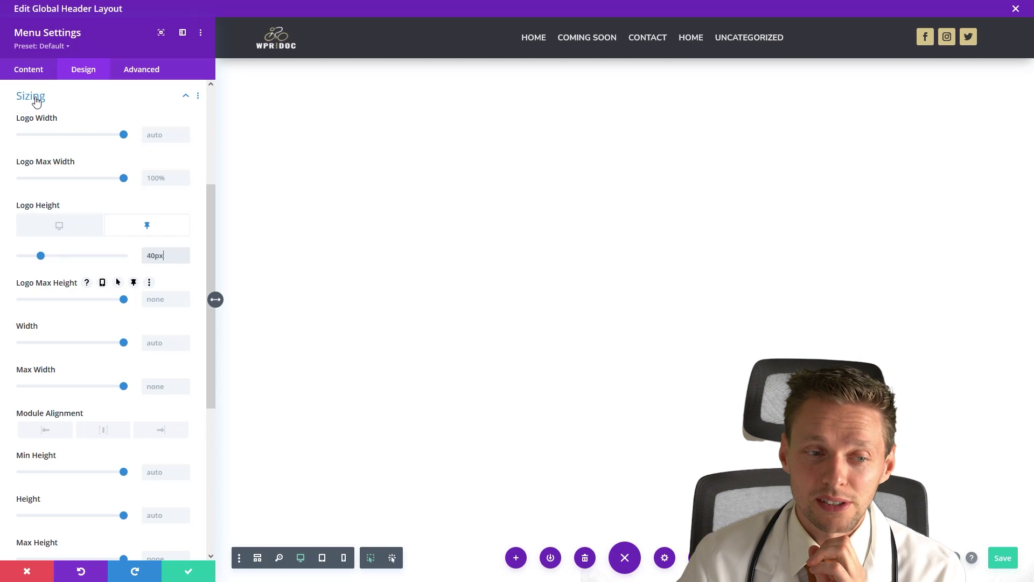
# Set the sticky Menu Text Size to 13px in the Menu Text settings
pyautogui.click(36, 99)
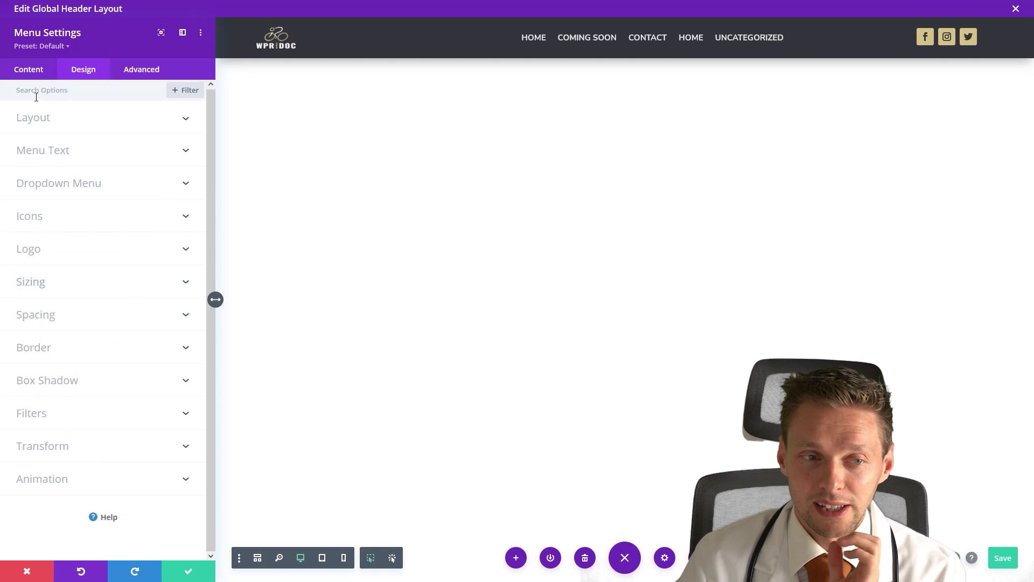
pyautogui.click(52, 155)
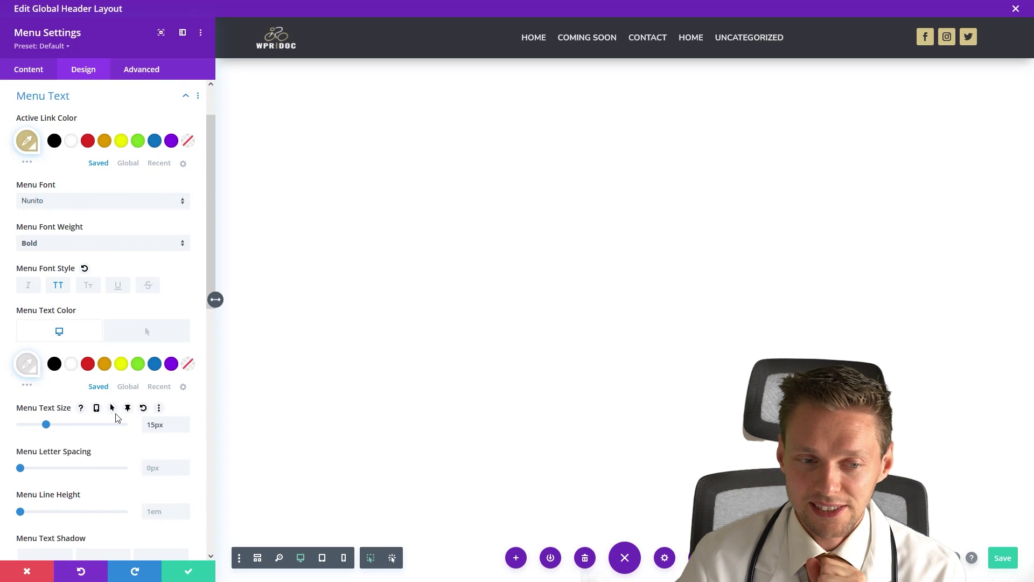
pyautogui.click(128, 408)
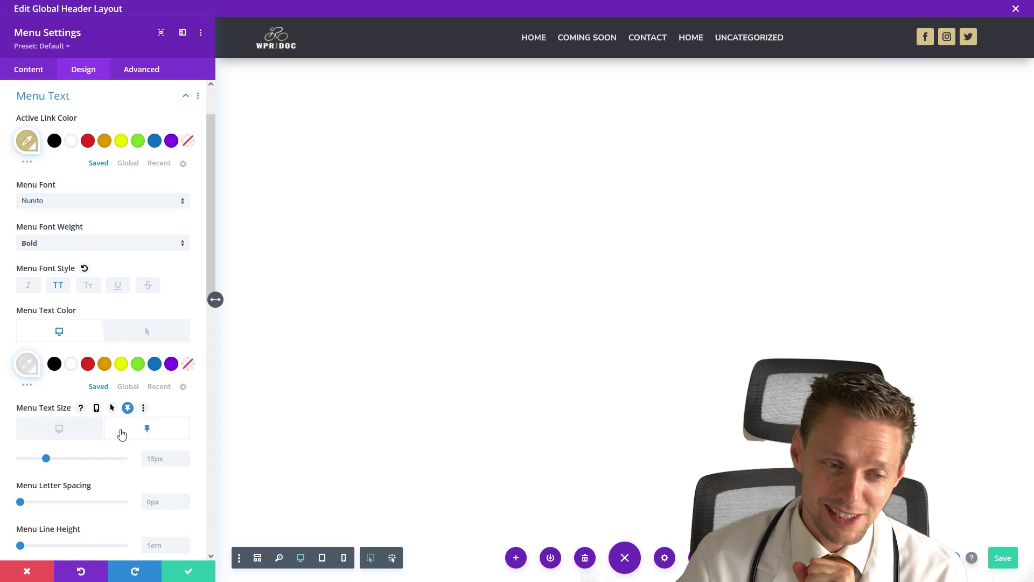
pyautogui.click(169, 456)
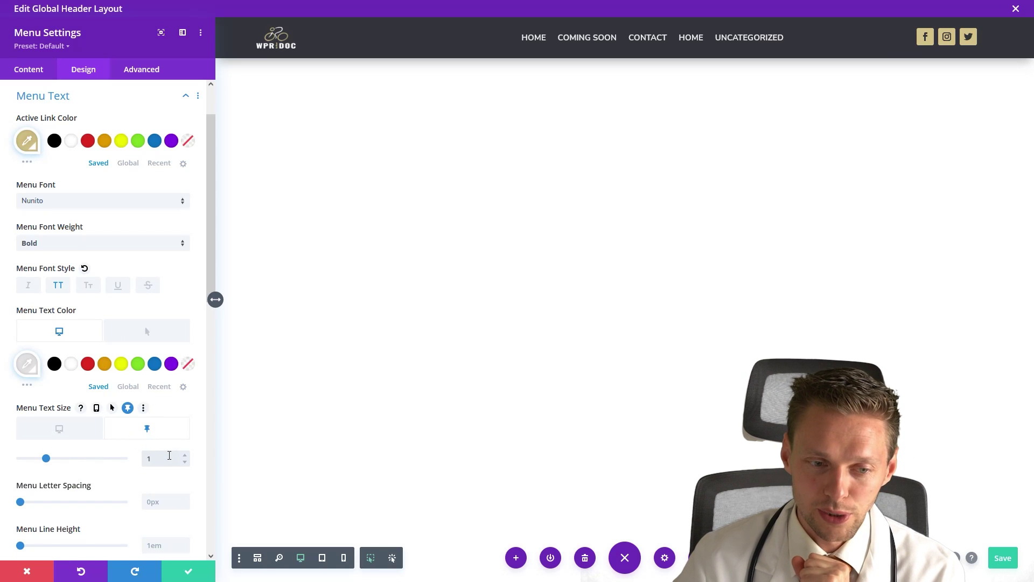
pyautogui.write('14px')
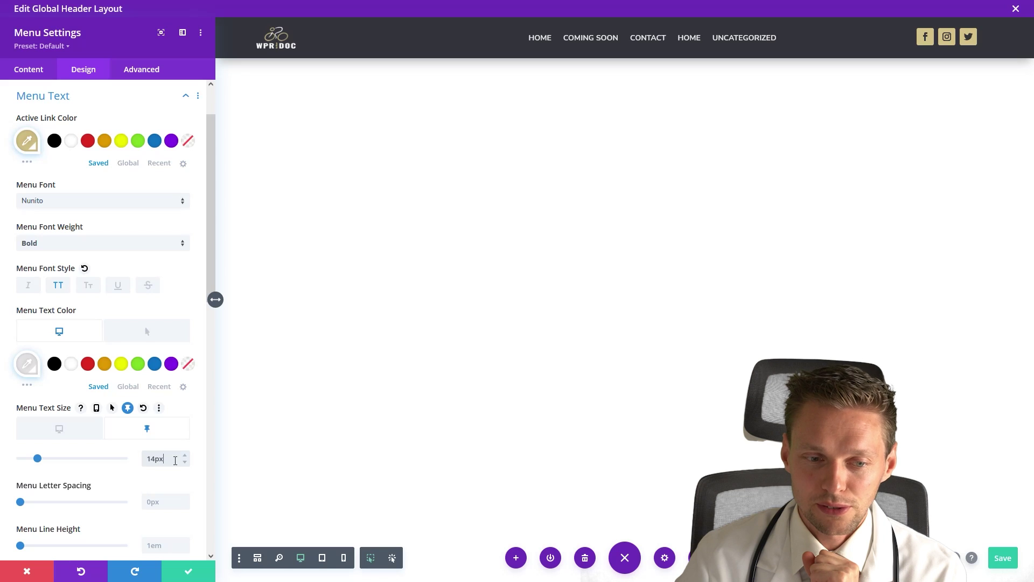
pyautogui.click(184, 462)
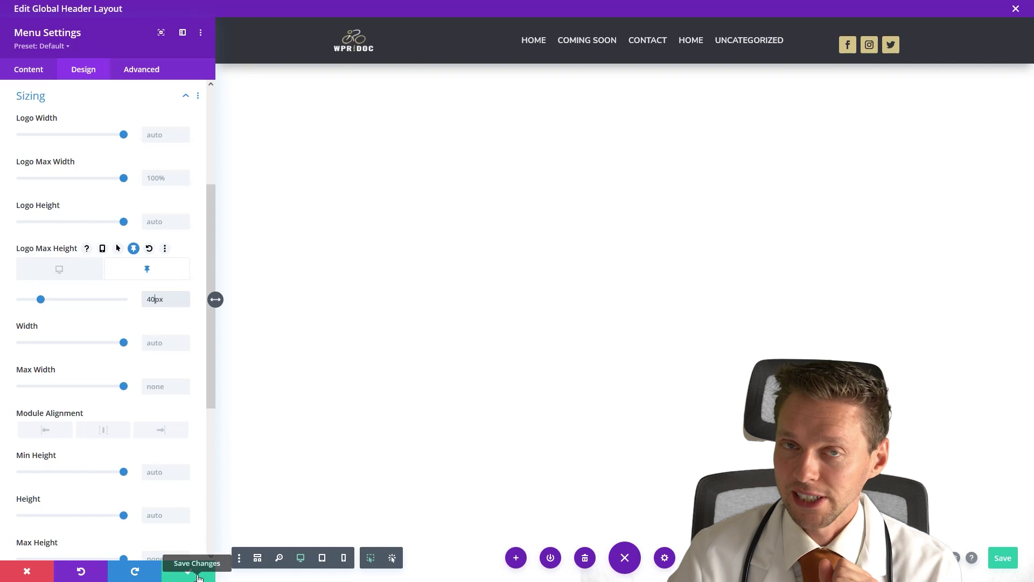
# Save the menu module and open the header row's Design spacing settings
pyautogui.click(192, 572)
pyautogui.moveTo(338, 35)
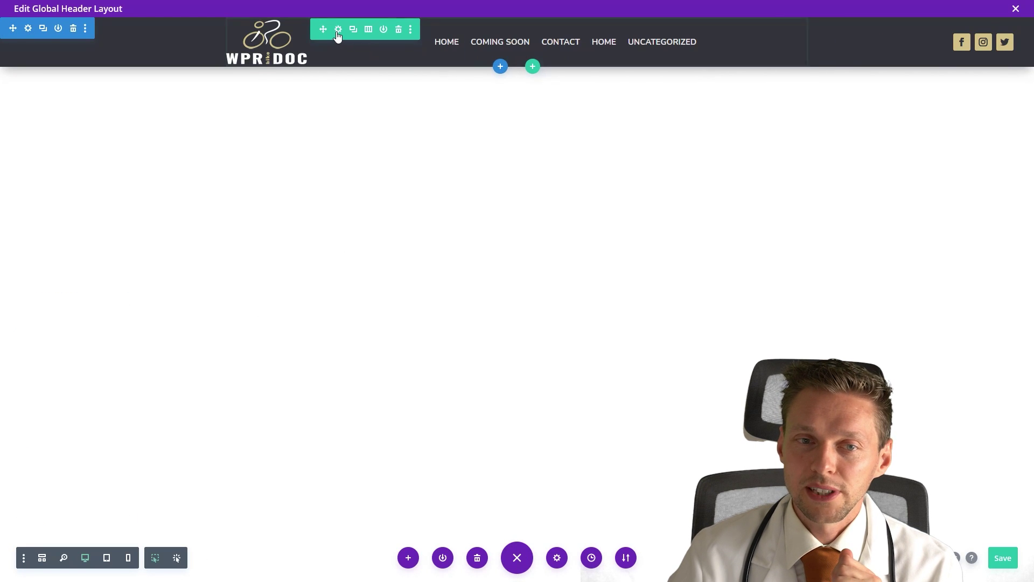
pyautogui.click(337, 33)
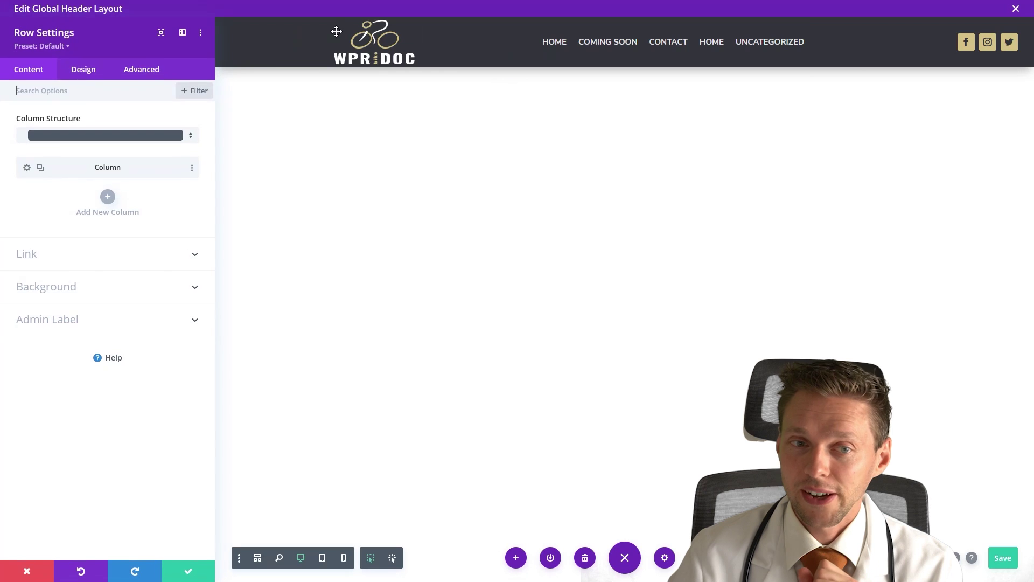
pyautogui.click(89, 78)
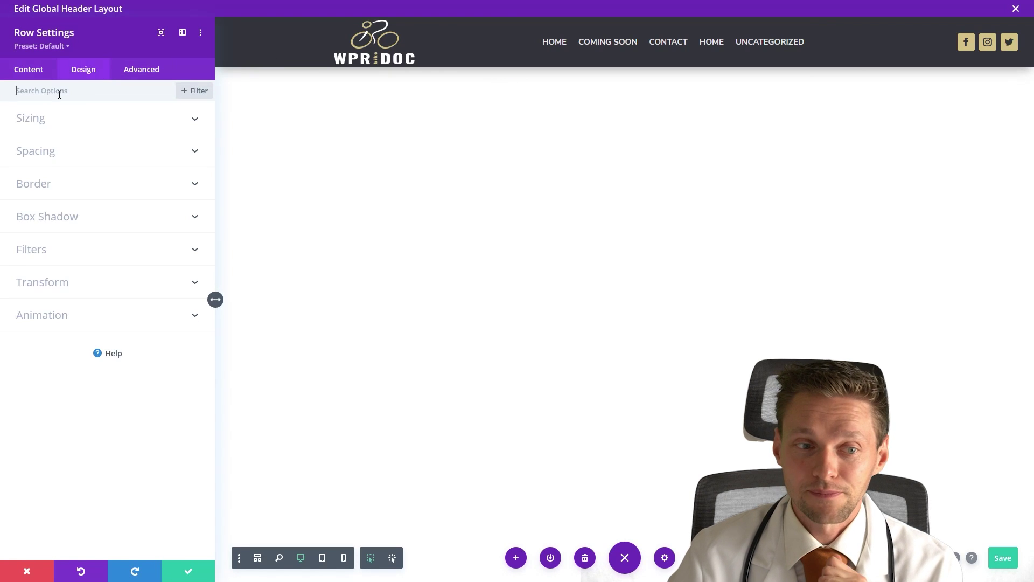
pyautogui.click(41, 151)
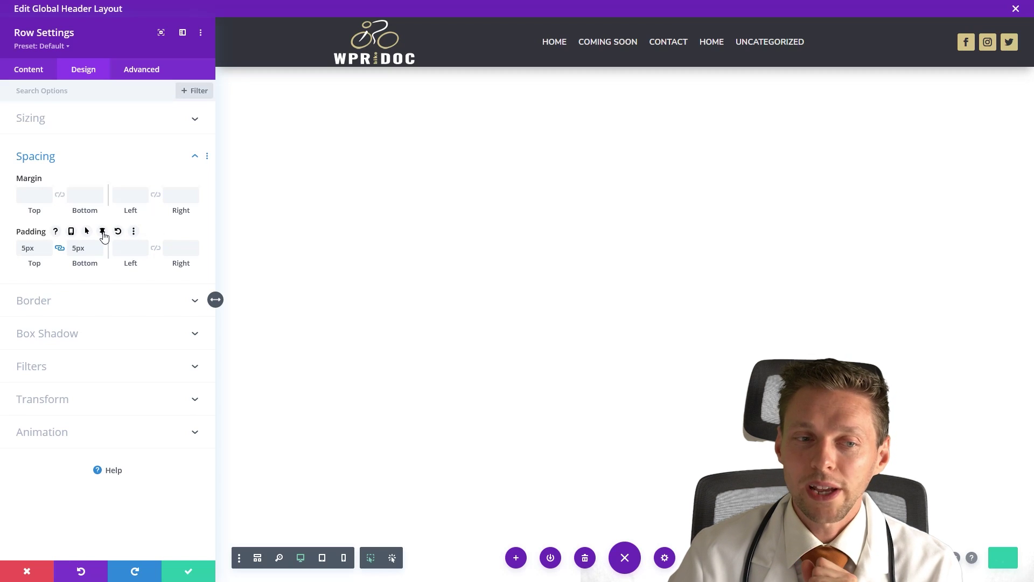
# Set the header row's sticky top and bottom padding to 0px
pyautogui.click(103, 233)
pyautogui.click(157, 253)
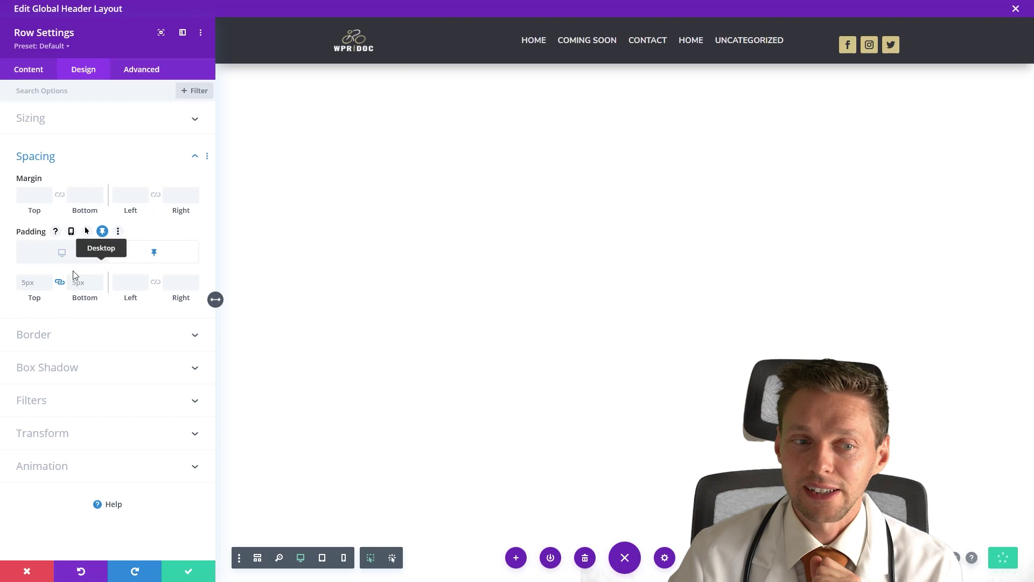
pyautogui.click(33, 283)
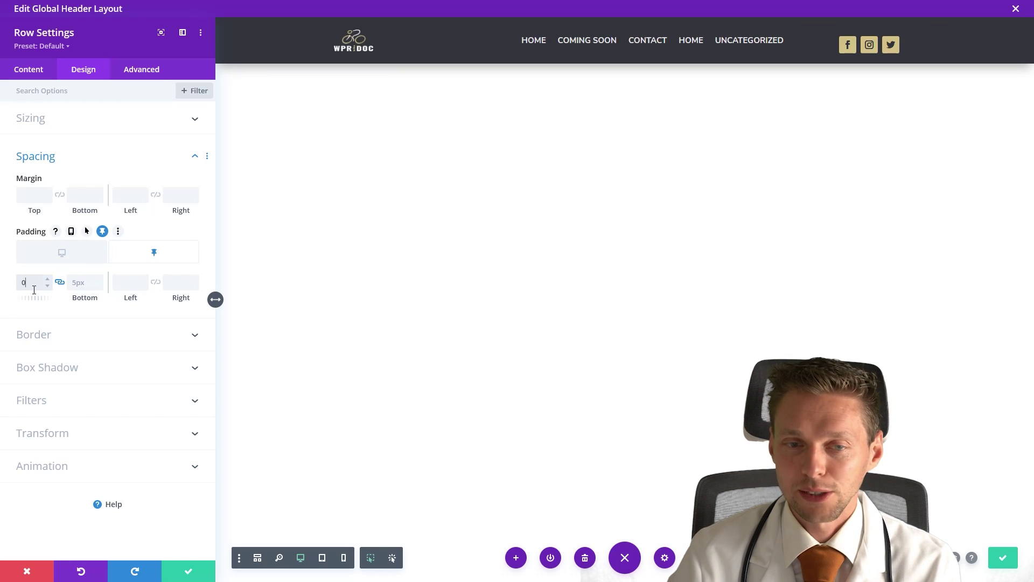
pyautogui.write('0px')
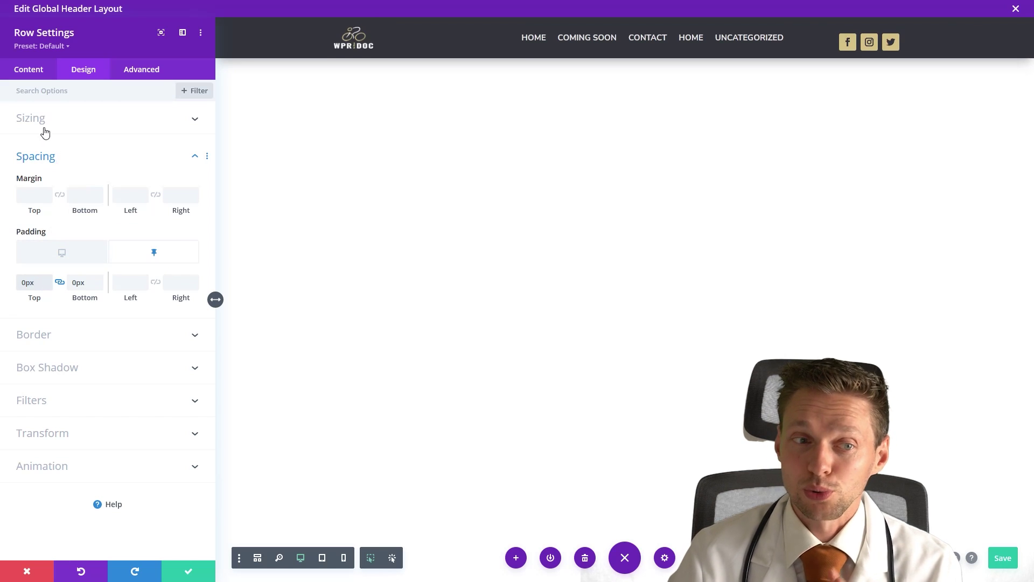
pyautogui.click(39, 128)
pyautogui.moveTo(95, 229)
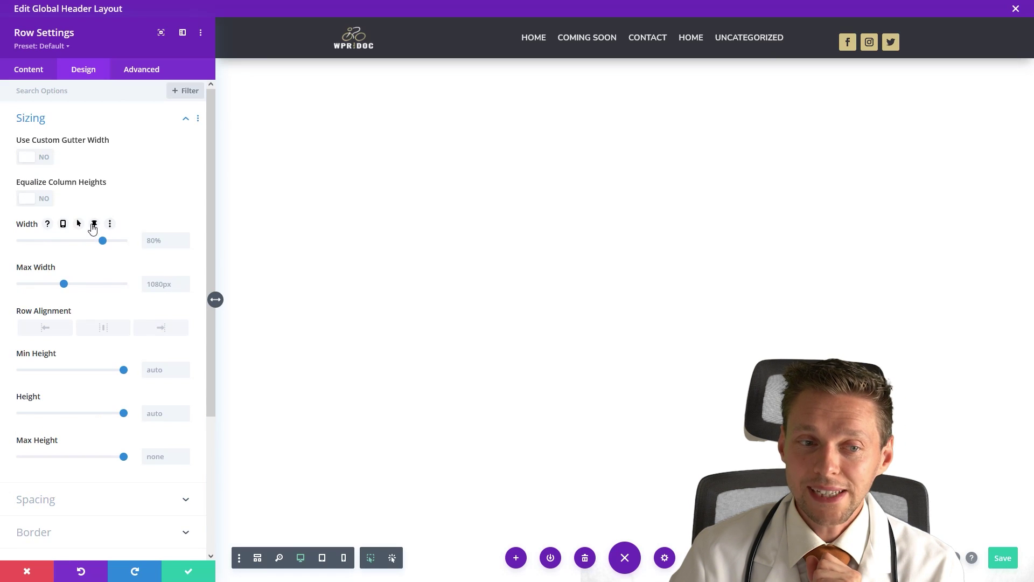
# Enable a sticky row Width of 90% and set the sticky Max Width to 100%
pyautogui.click(95, 224)
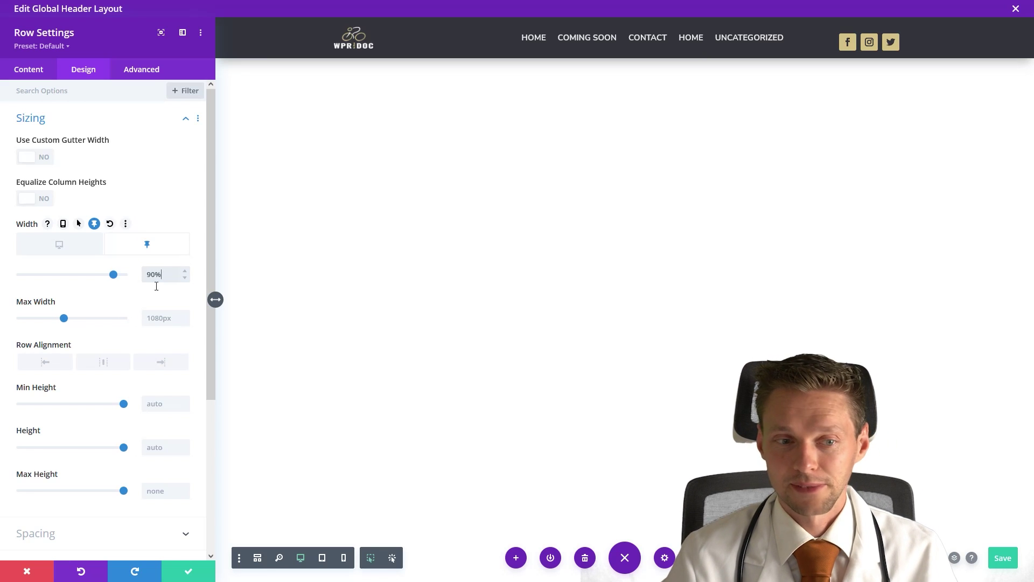
pyautogui.click(111, 301)
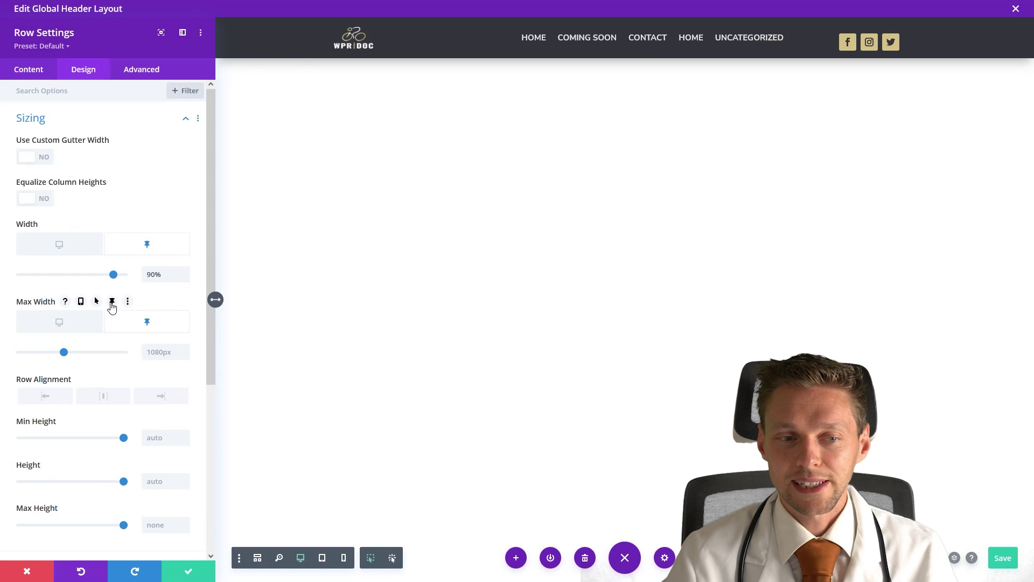
pyautogui.click(168, 353)
pyautogui.write('100')
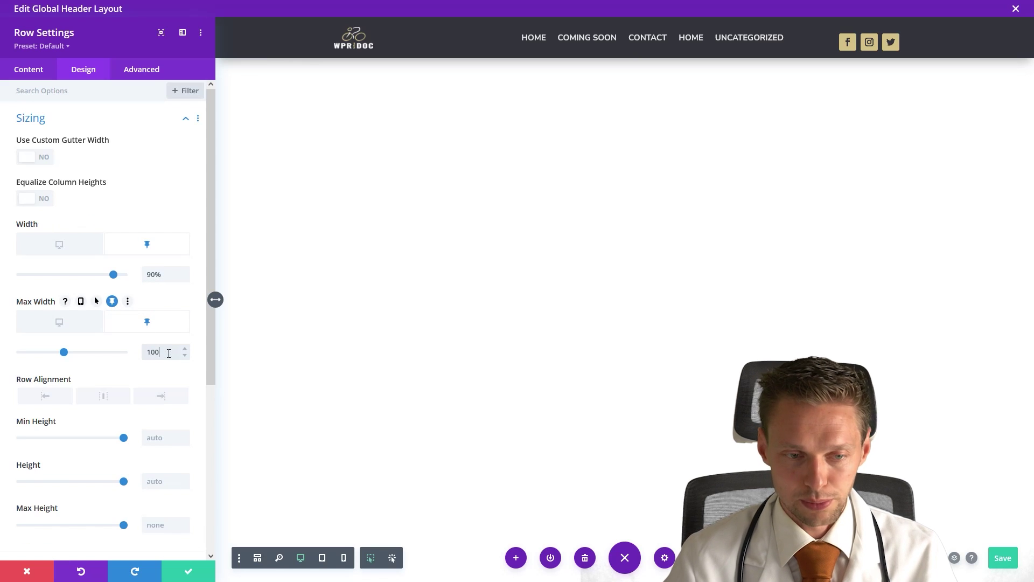
pyautogui.write('%')
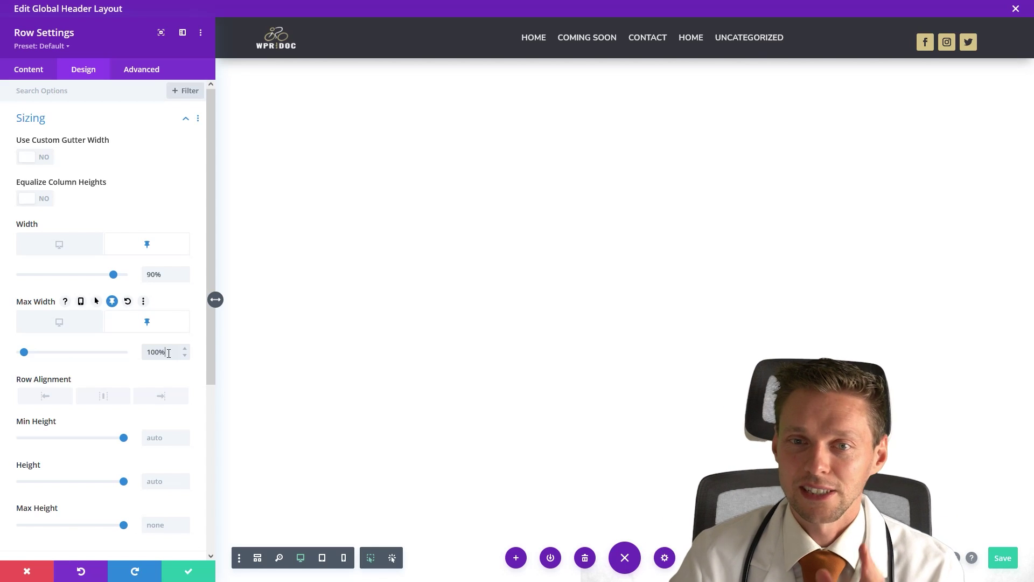
pyautogui.click(122, 302)
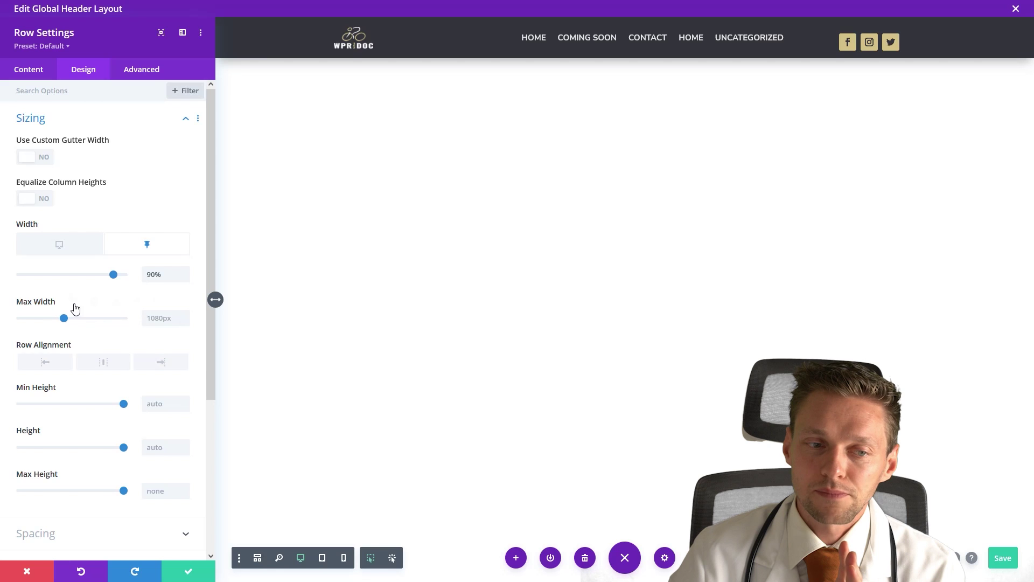
pyautogui.click(112, 301)
pyautogui.click(180, 354)
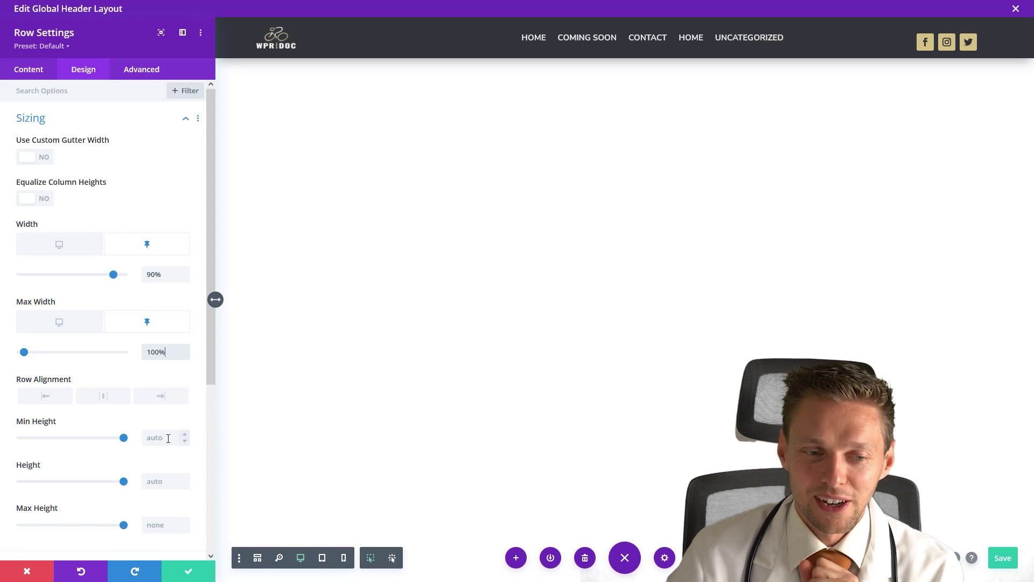
# Save the row and header layout, then scroll the live site to test the shrinking header
pyautogui.click(188, 571)
pyautogui.click(1002, 557)
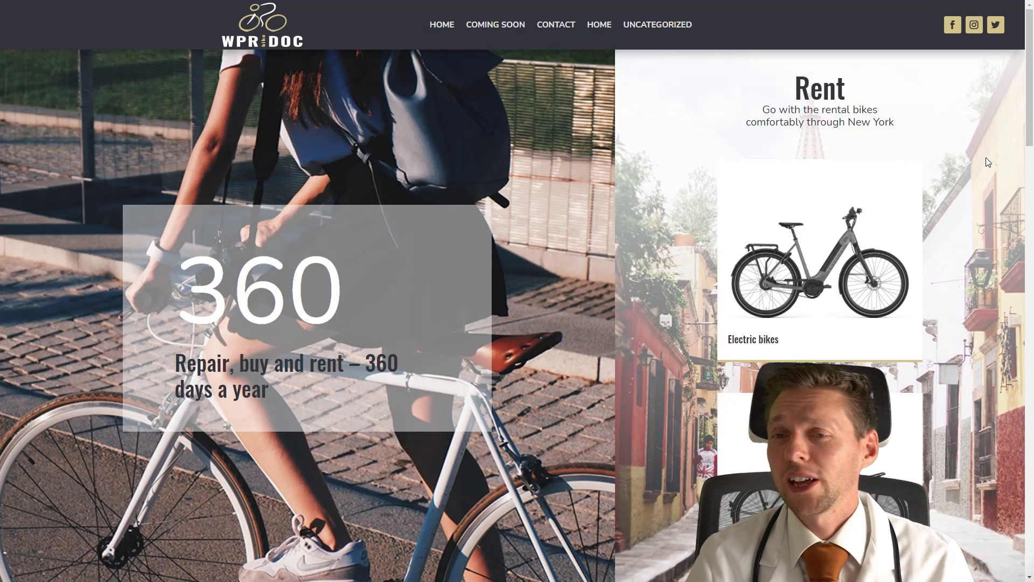
pyautogui.middleClick(986, 157)
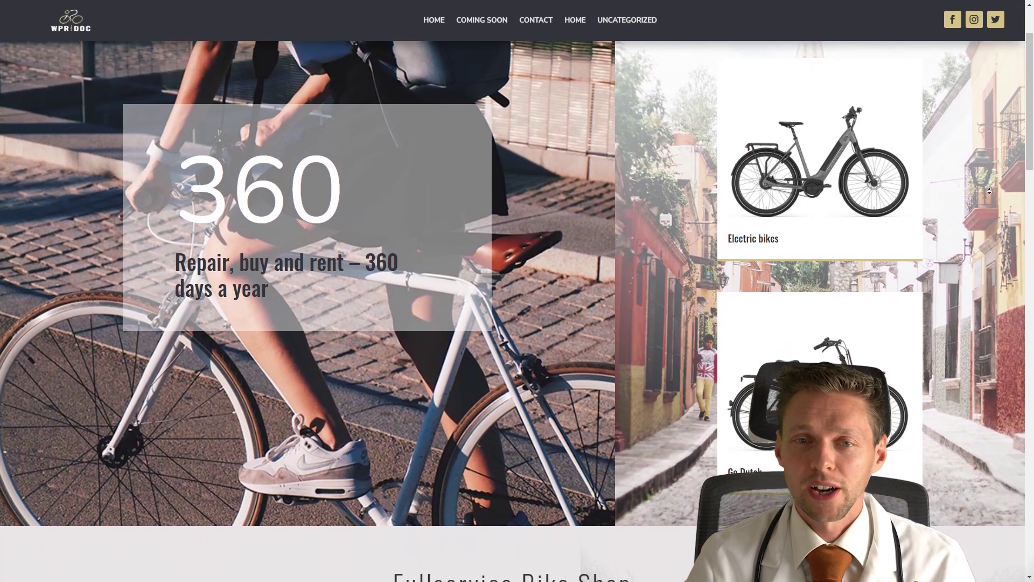